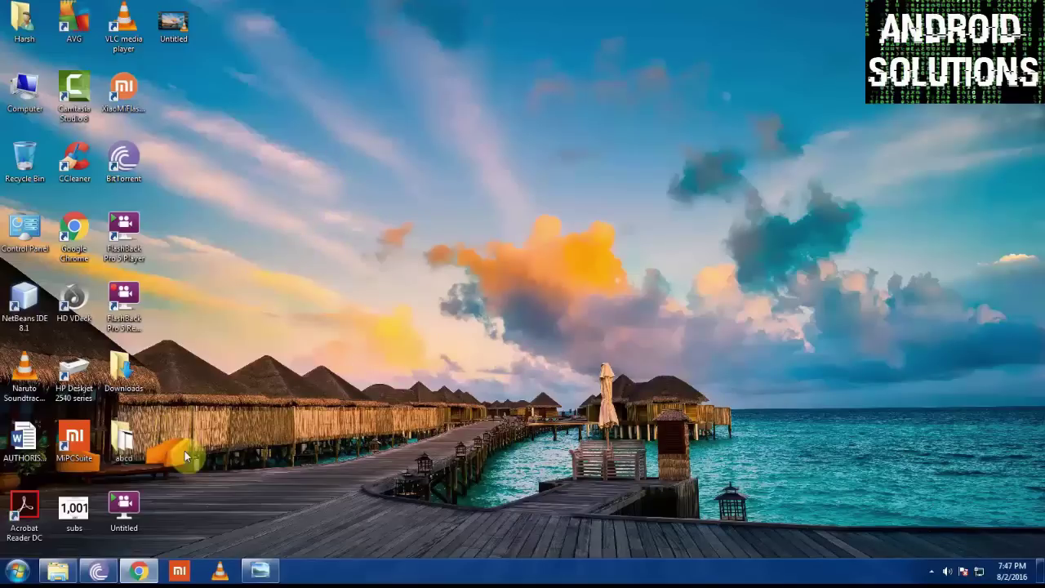
Bring up Chrome's Unlock Your Mi Device page and start the Unlock Now request
left_click(143, 569)
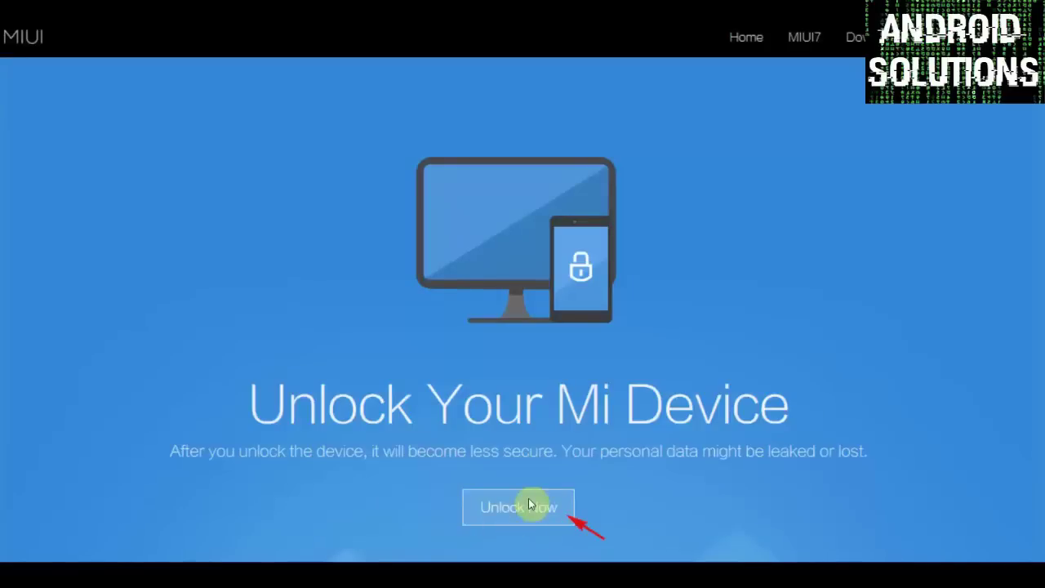
left_click(529, 505)
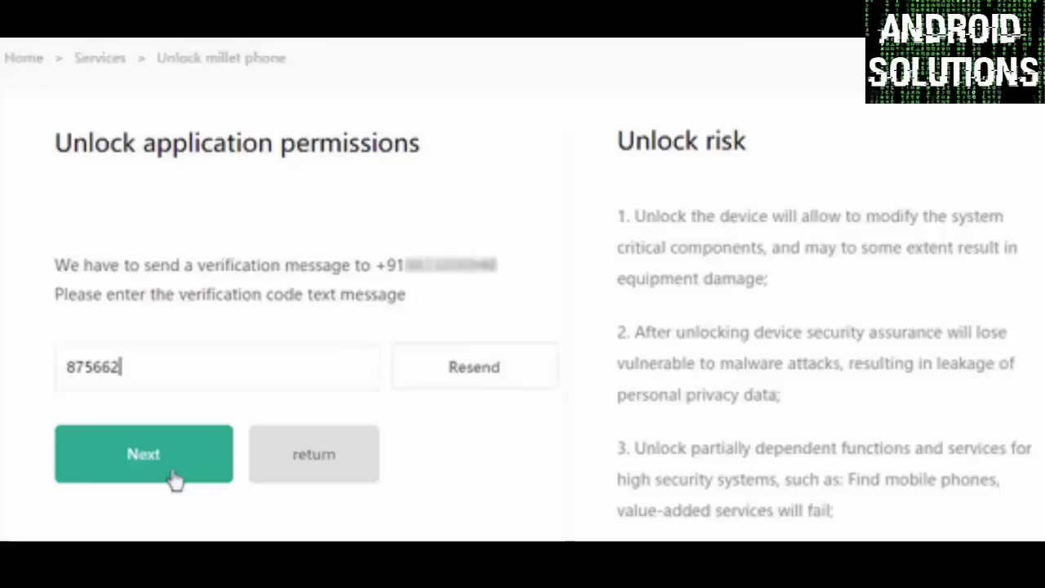
Submit the MIUI unlock application with the SMS verification code entered
left_click(173, 474)
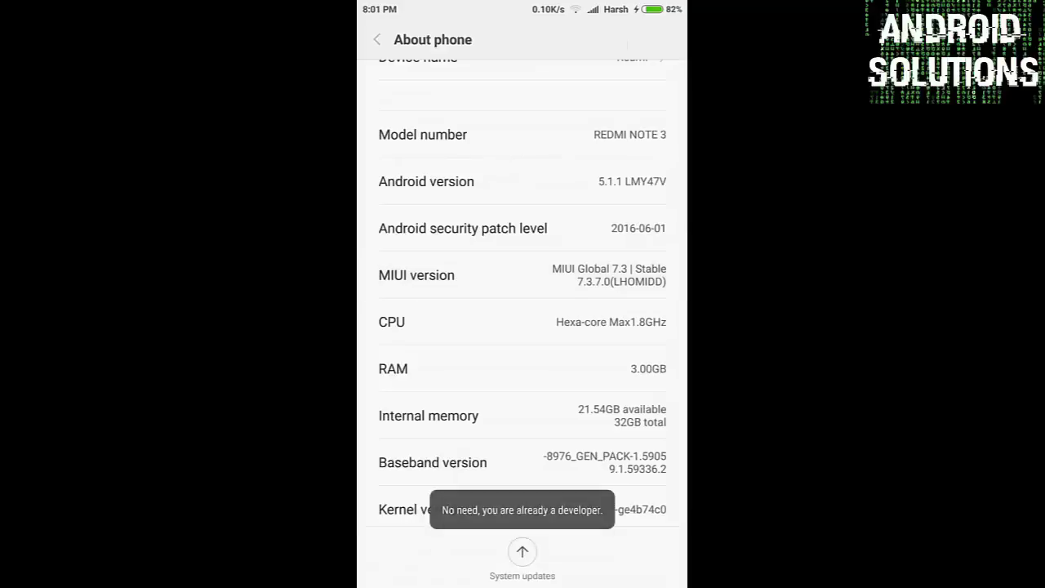
Confirm developer mode, then go to Settings > Additional settings > Developer options
left_click(522, 276)
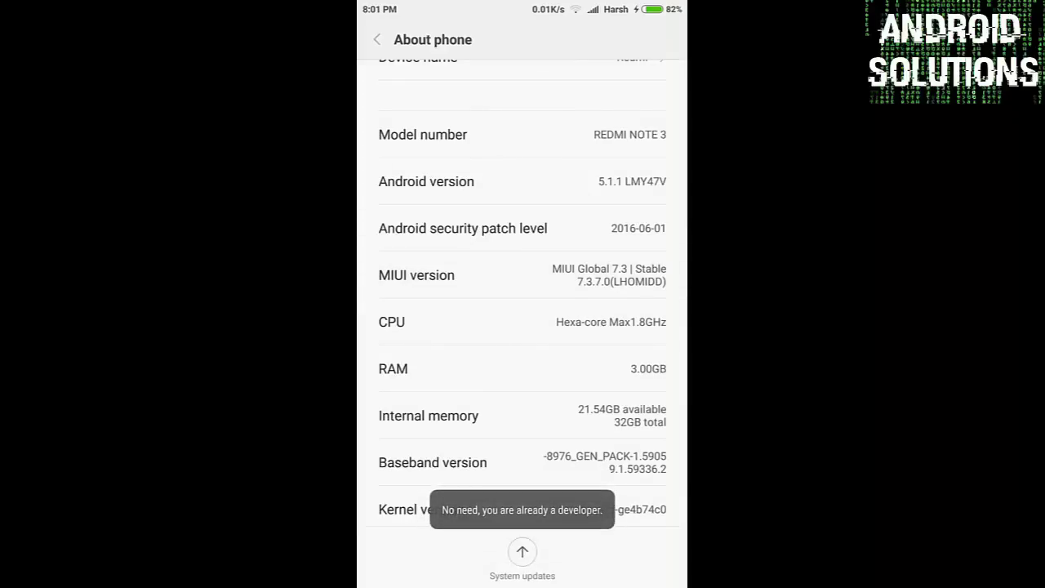
key("Escape")
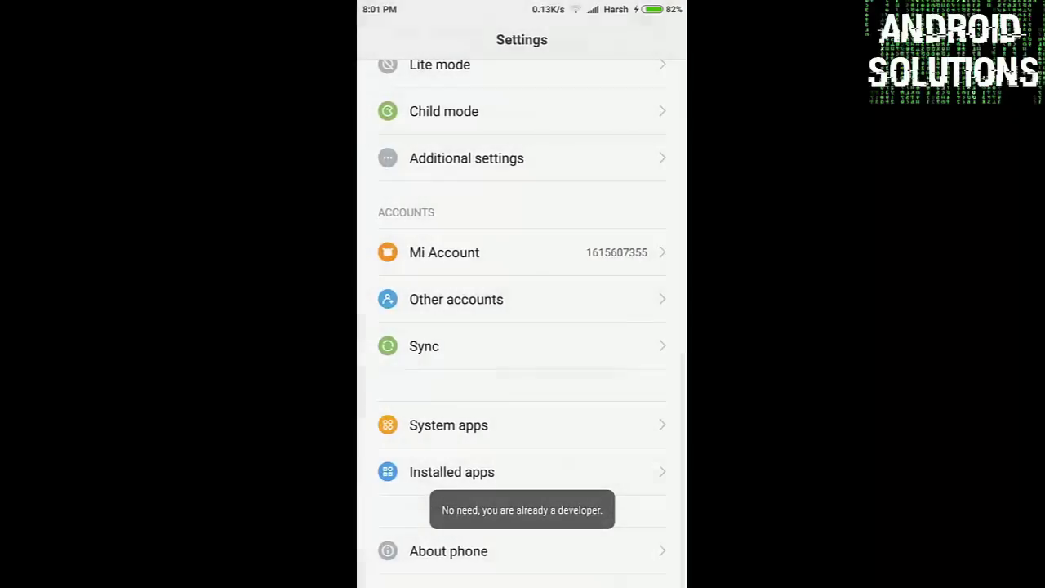
left_click(467, 196)
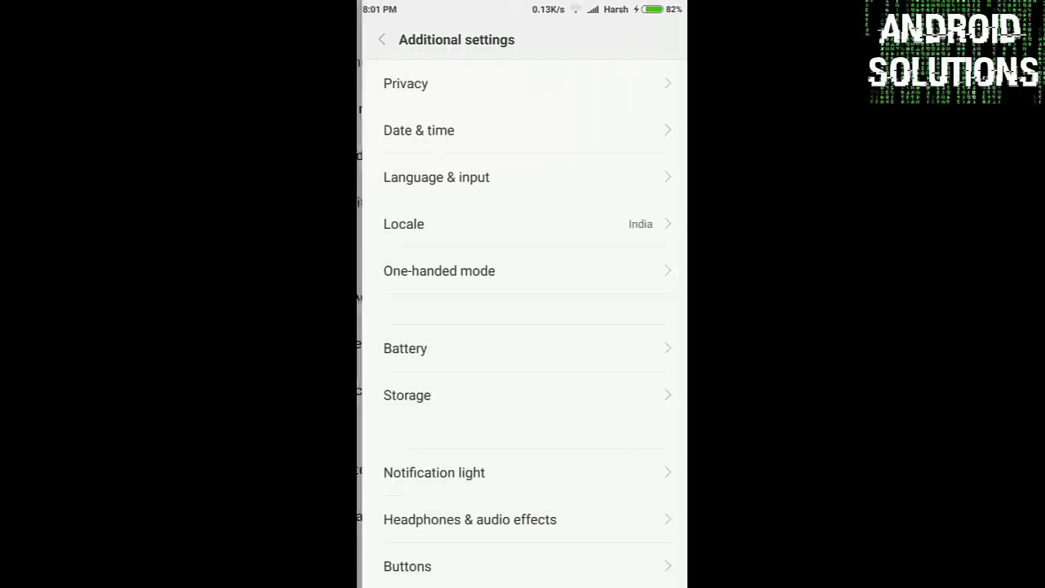
scroll(523, 327, "down", 2)
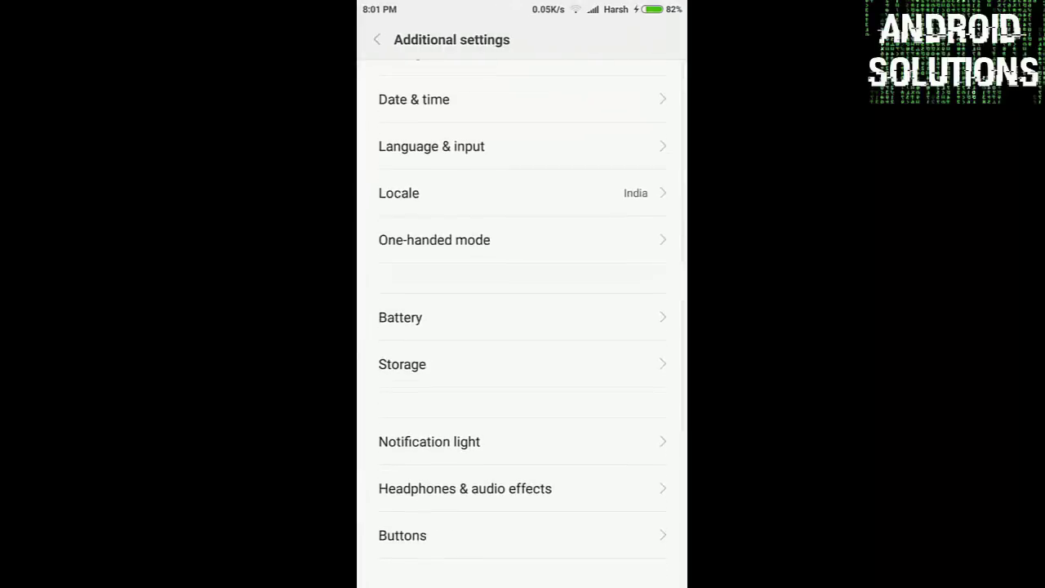
scroll(523, 327, "down", 4)
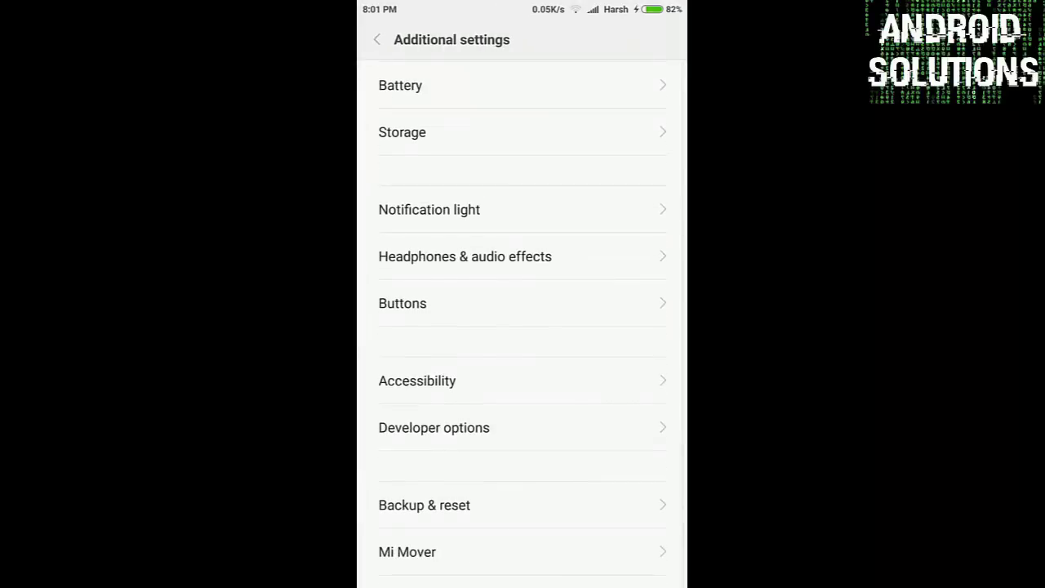
left_click(434, 428)
Turn on Enable OEM unlock and USB debugging, allowing USB debugging with OK
scroll(522, 327, "down", 2)
scroll(522, 327, "down", 1)
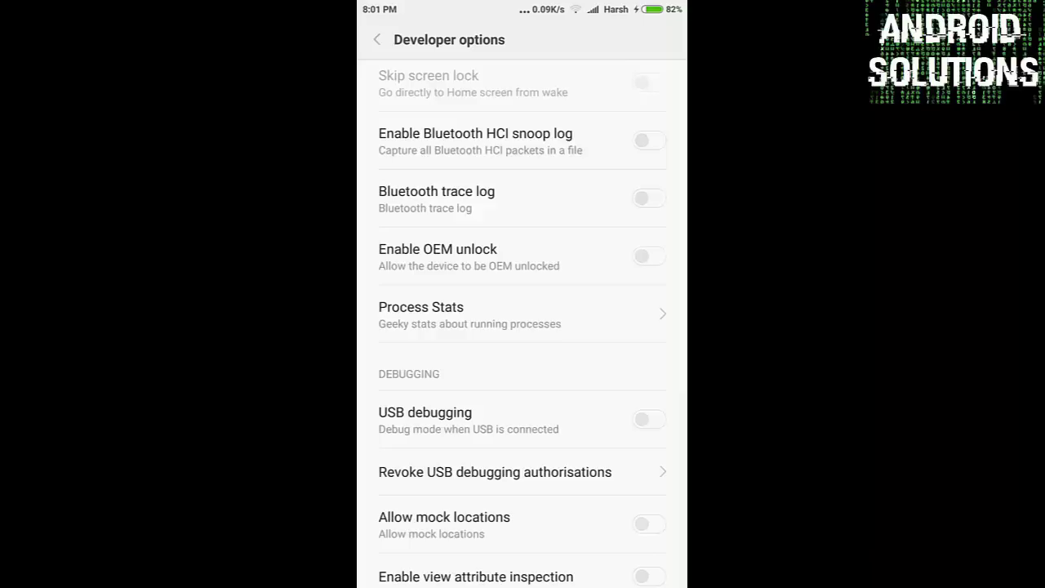
left_click(649, 256)
scroll(522, 326, "down", 2)
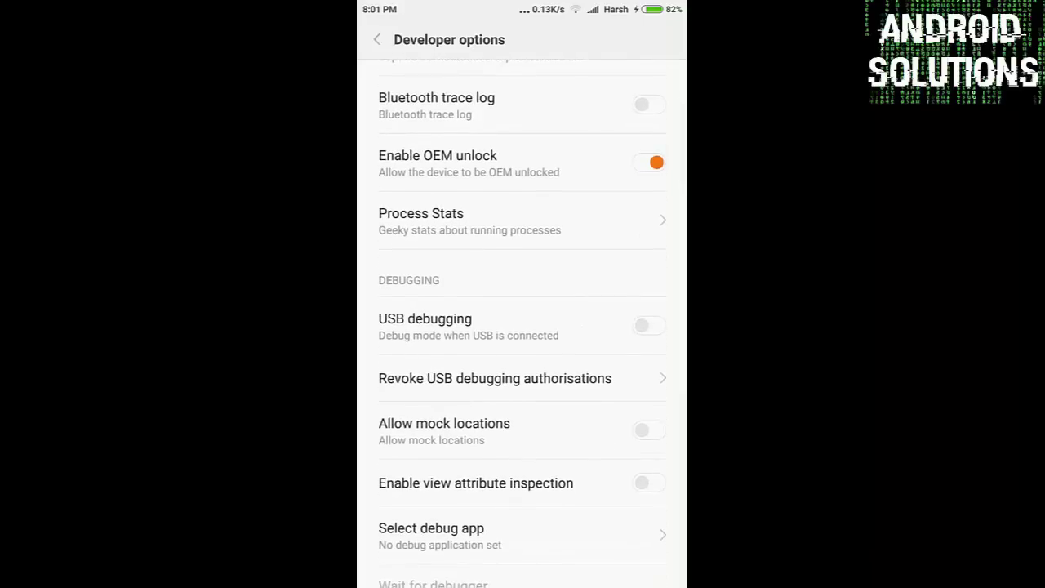
left_click(650, 326)
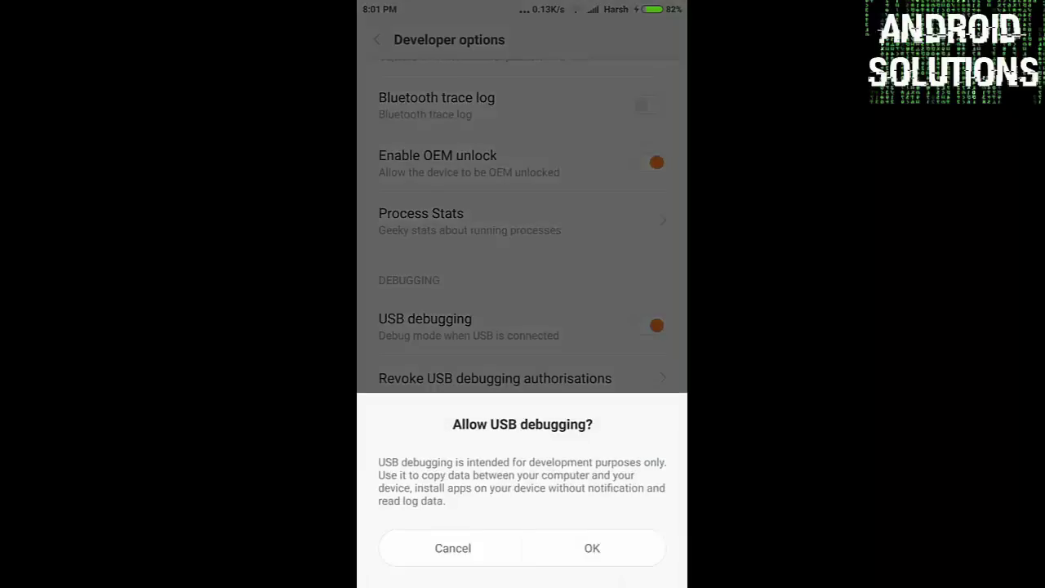
left_click(592, 548)
Start Windows 7 with Disable Driver Signature Enforcement selected in Advanced Boot Options
scroll(522, 327, "up", 5)
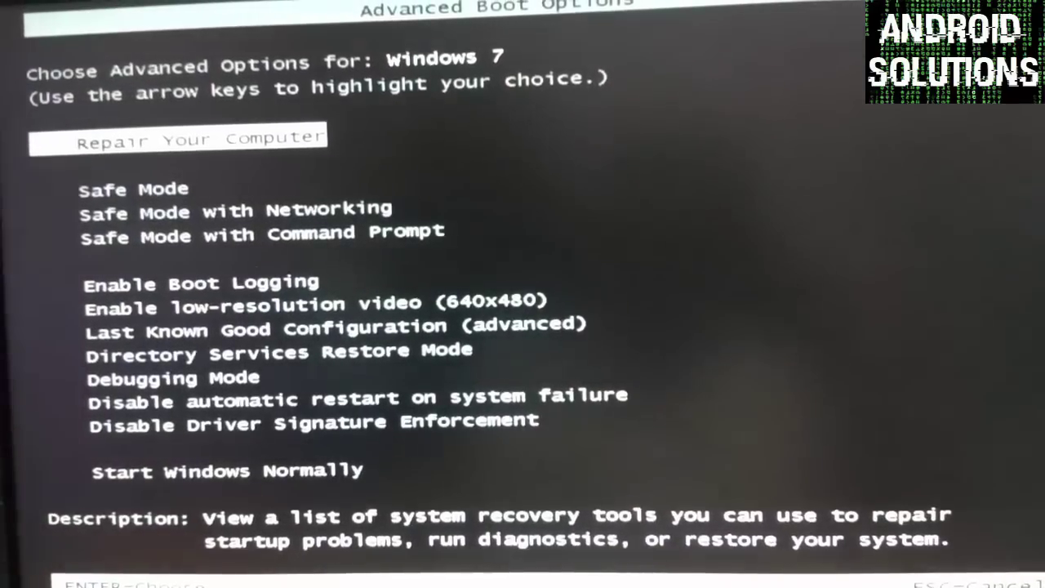
key("Down")
key("Down")
key("Down")
key("Down")
key("Down")
key("Down")
key("Down")
key("Down")
key("Down")
key("Down")
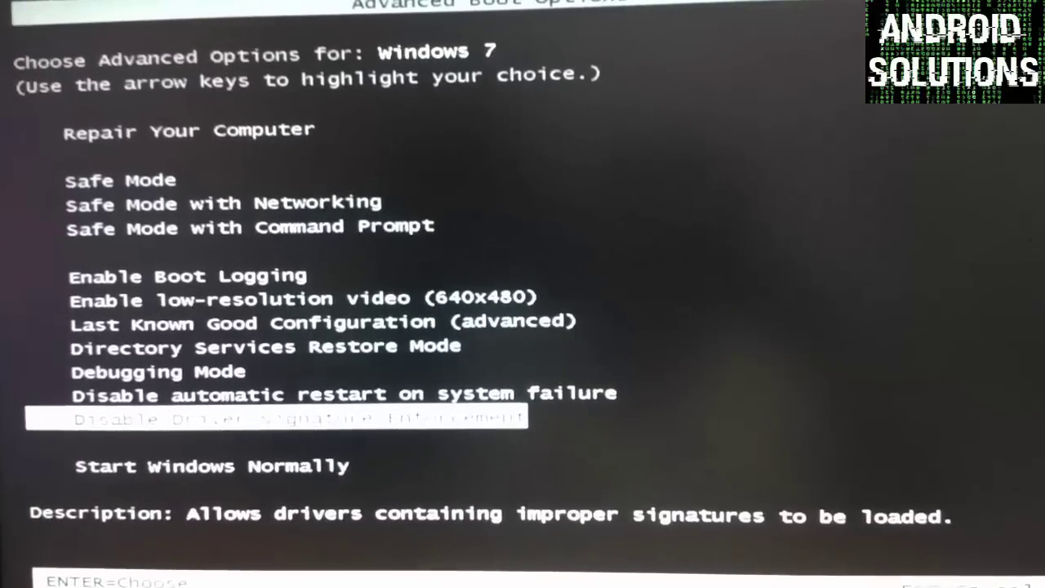
key("Return")
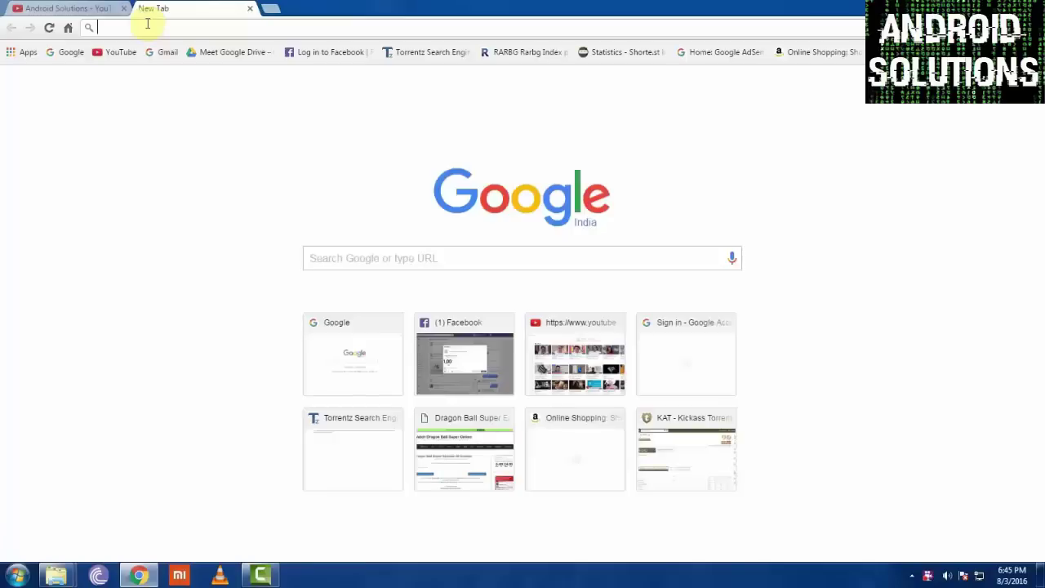
Open en.miui.com/unlock/download_en.html and download the Mi Unlock zip (MiFlashUnlock_1.1.0317.1_en.zip)
type("en")
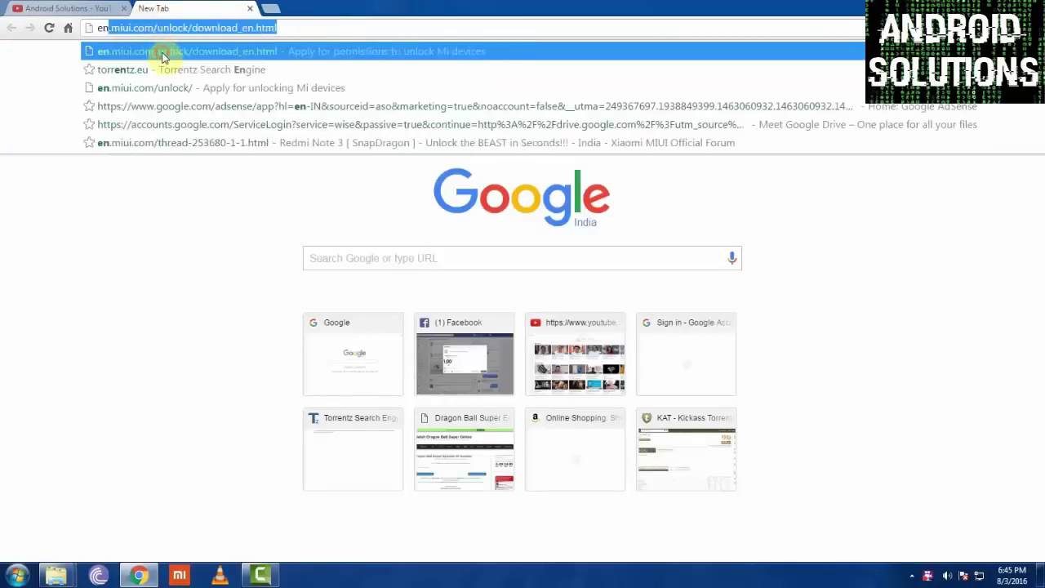
left_click(162, 52)
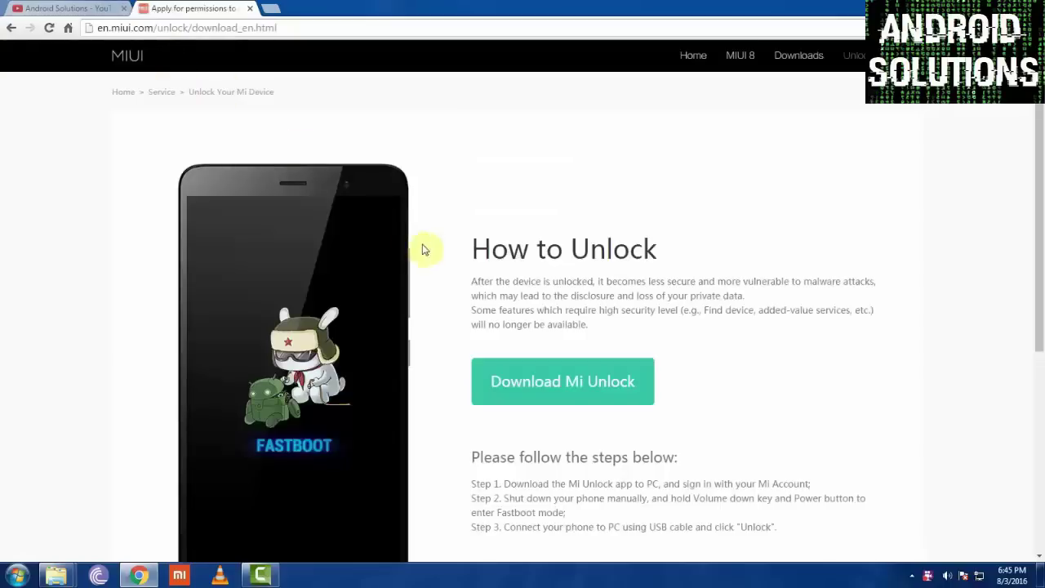
scroll(436, 260, "down", 3)
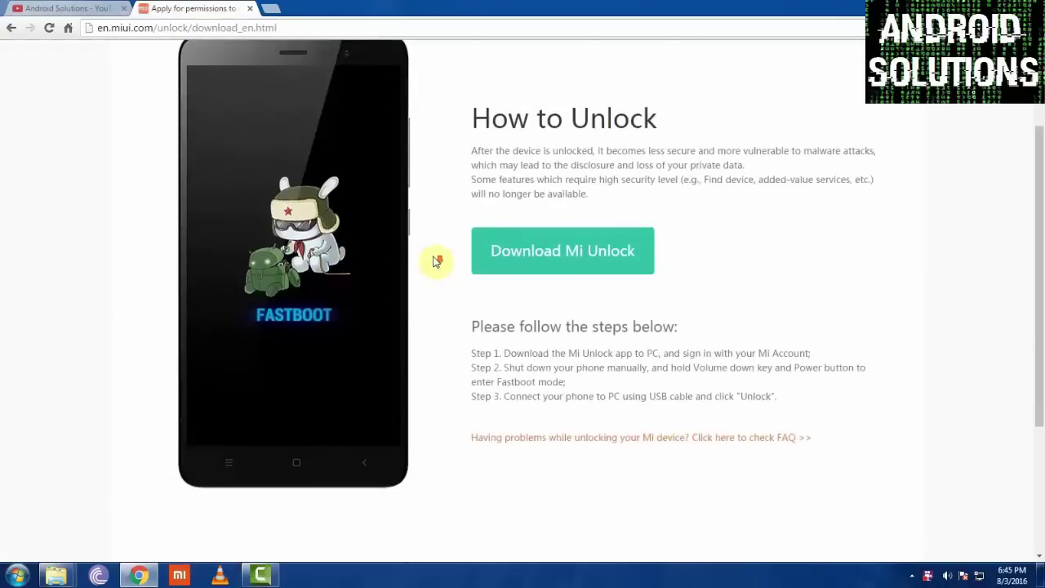
left_click(562, 265)
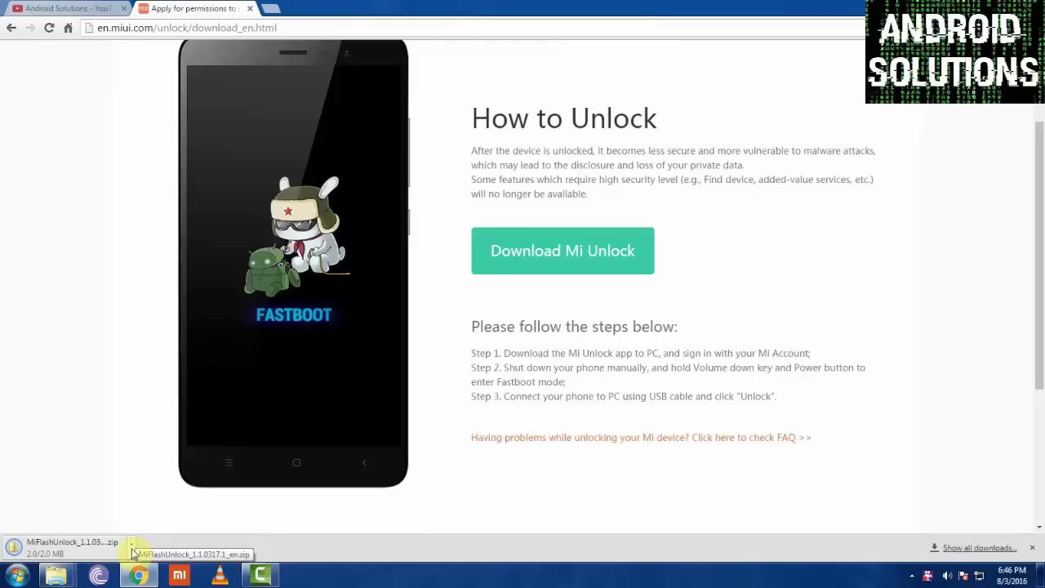
Extract MiFlashUnlock_1.1.0317.1_en.zip to its default folder and launch MiFlashUnlock from it
left_click(133, 546)
left_click(160, 499)
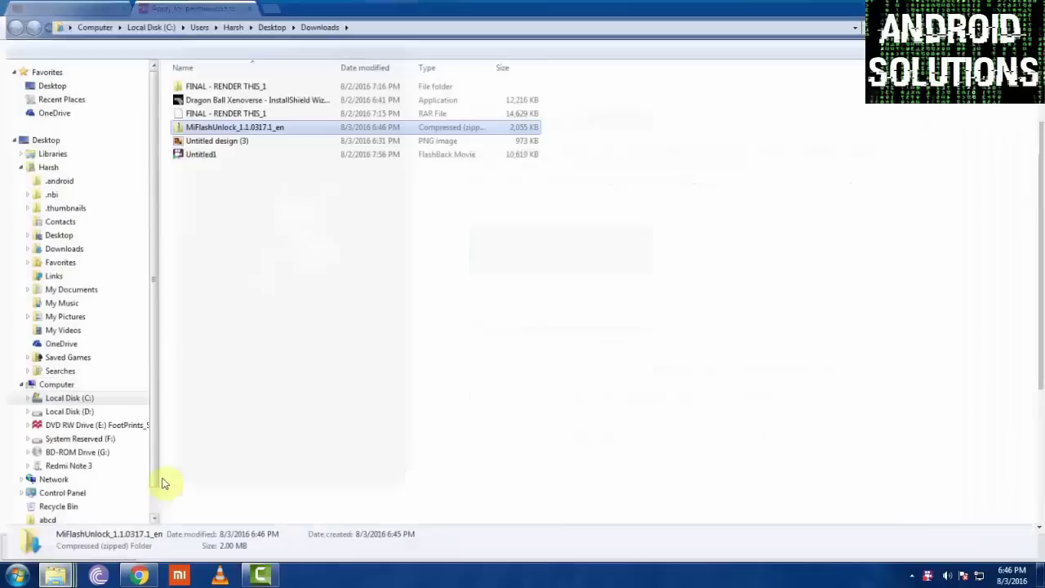
right_click(248, 127)
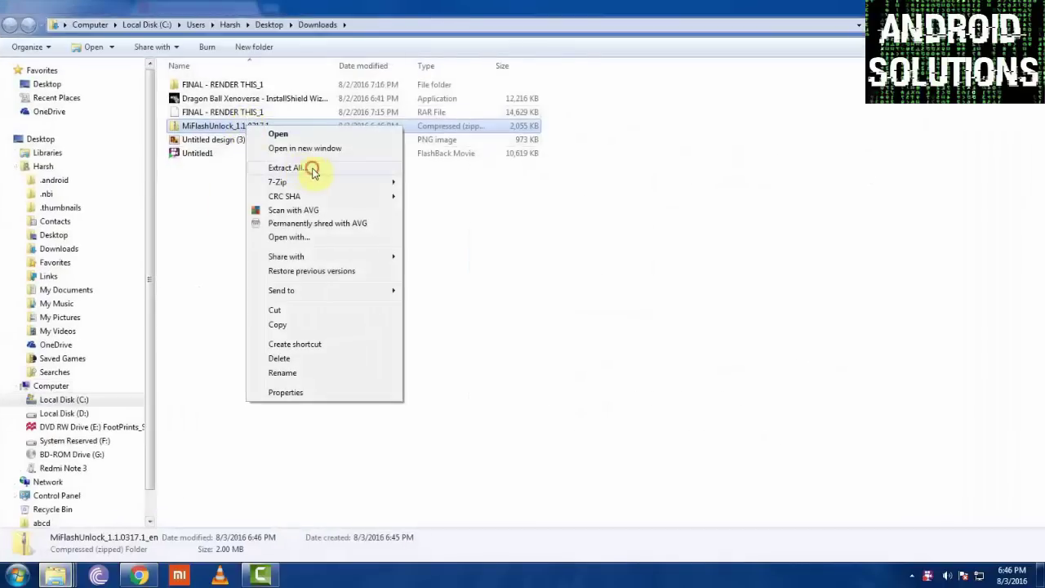
left_click(295, 167)
left_click(635, 413)
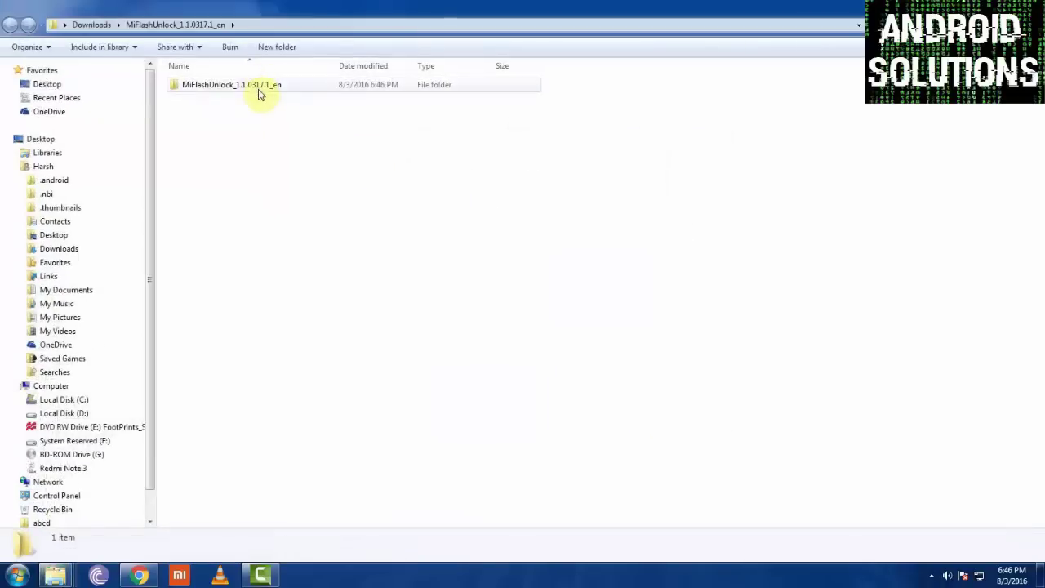
double_click(258, 90)
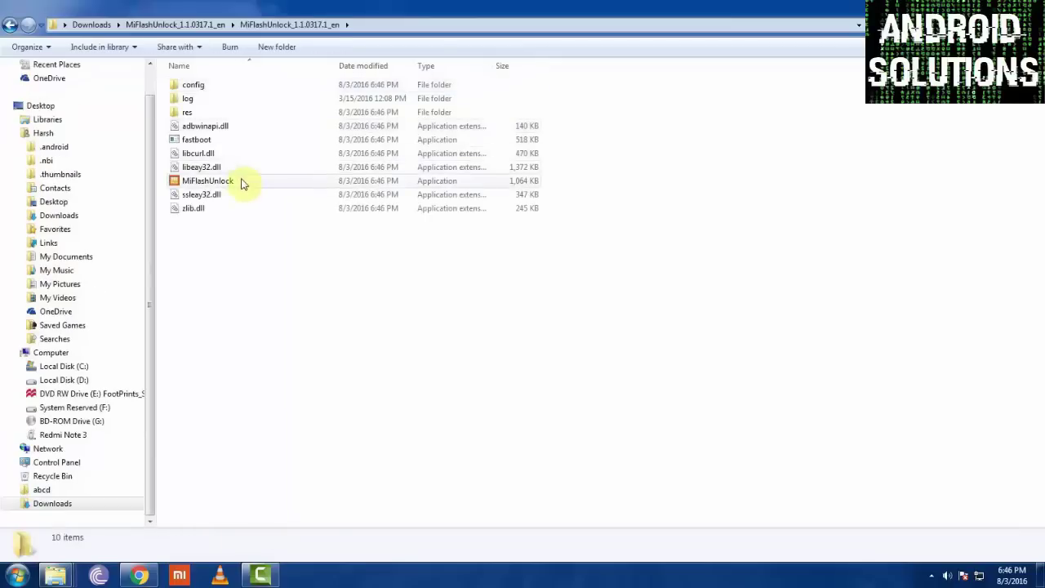
double_click(242, 182)
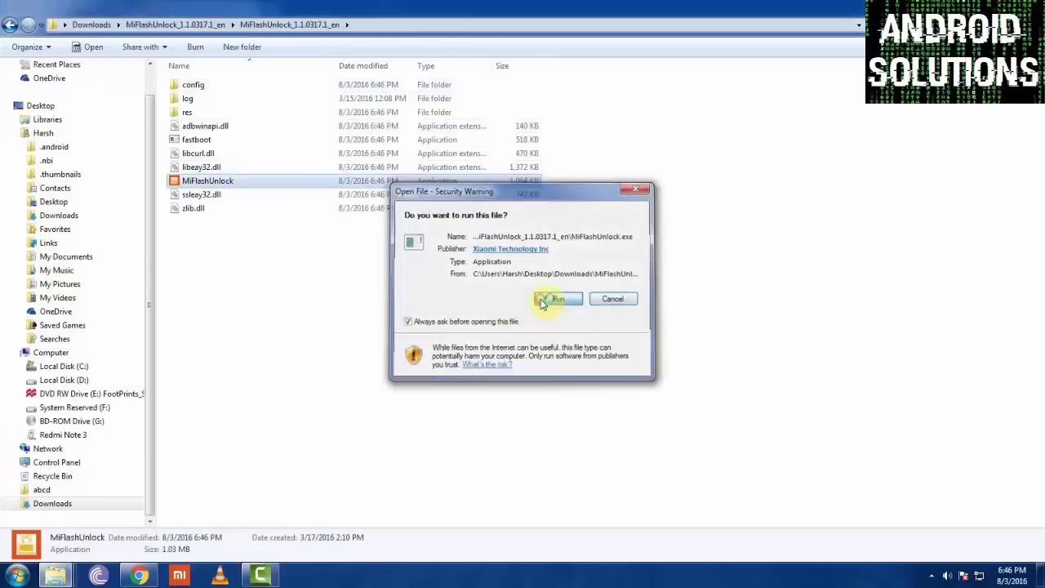
Allow Mi Unlock to run, agree to the disclaimer, and sign in with the Mi Account password
left_click(542, 301)
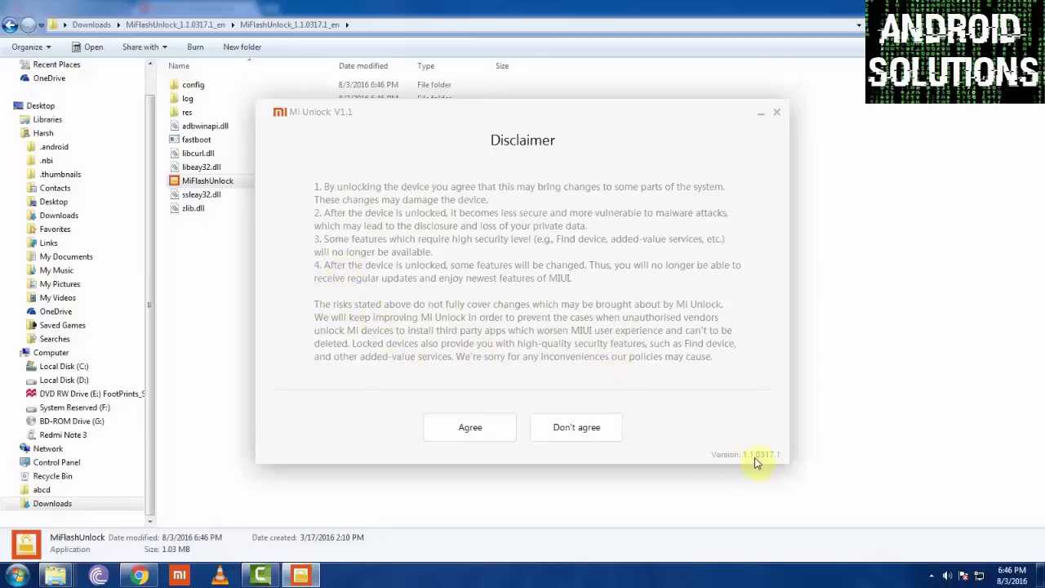
left_click(469, 430)
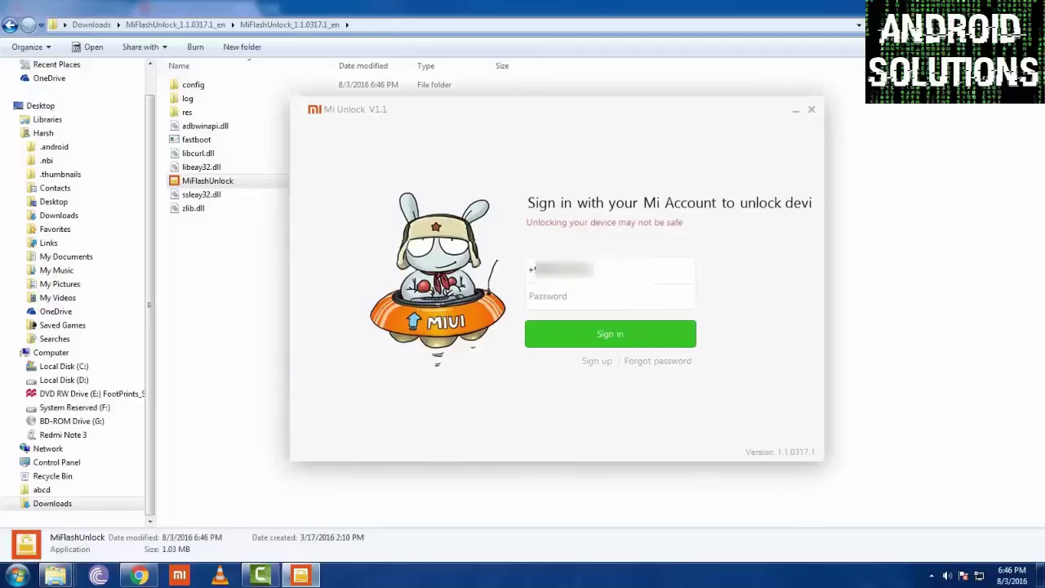
left_click(616, 298)
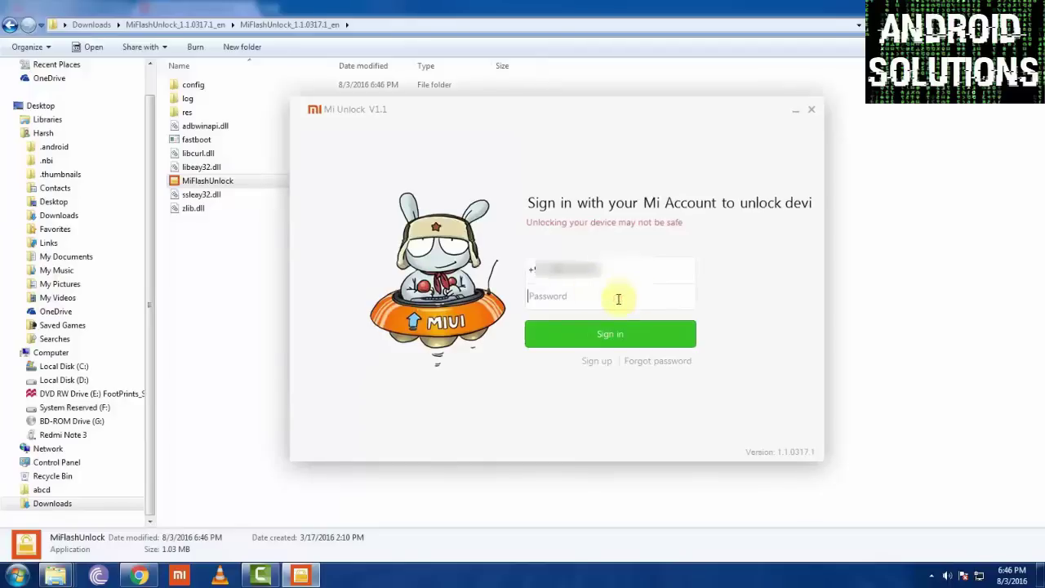
type("****")
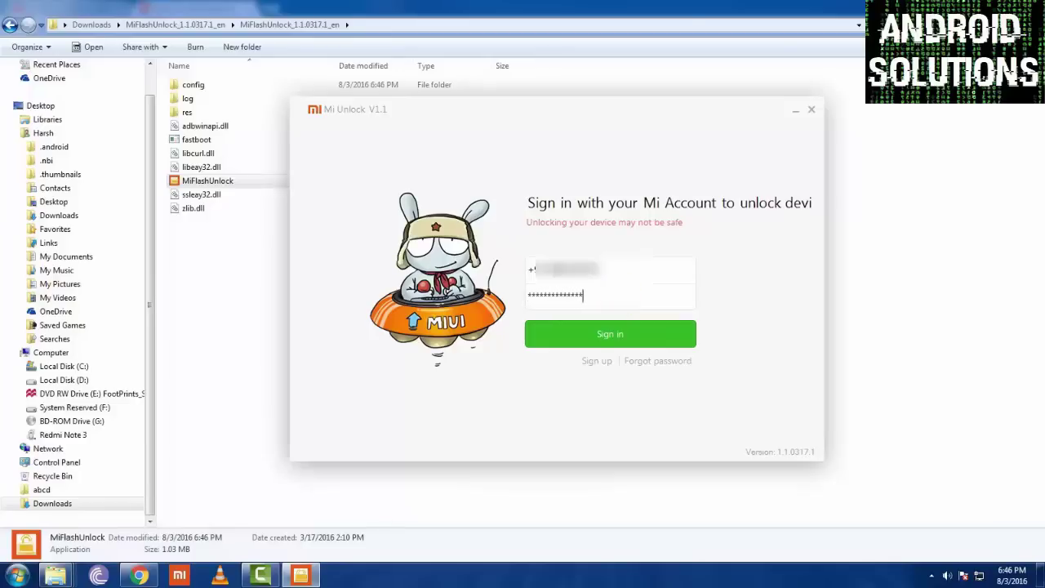
left_click(658, 334)
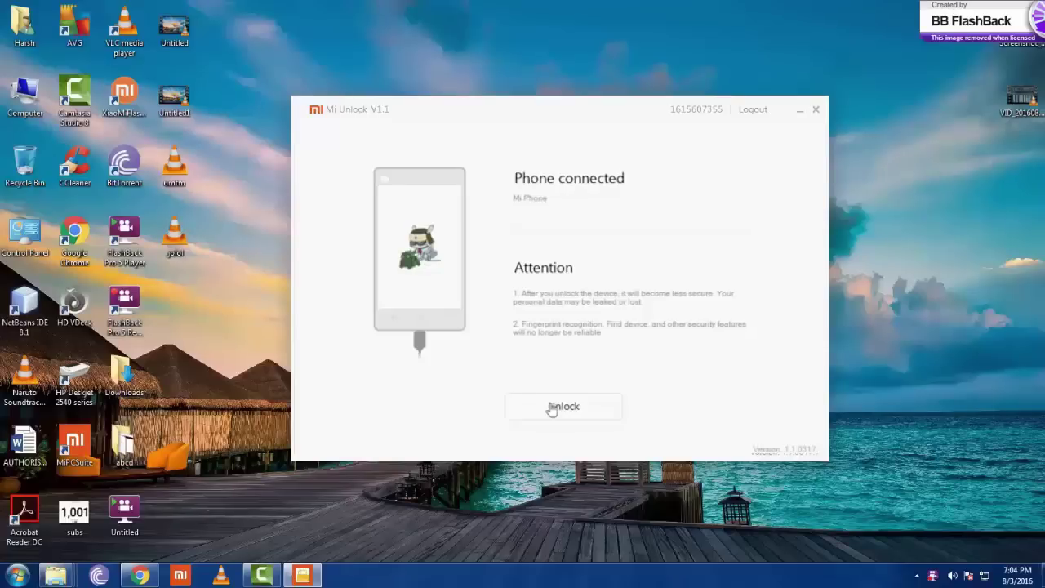
Unlock the connected Redmi Note 3's bootloader, then reboot the phone
left_click(552, 408)
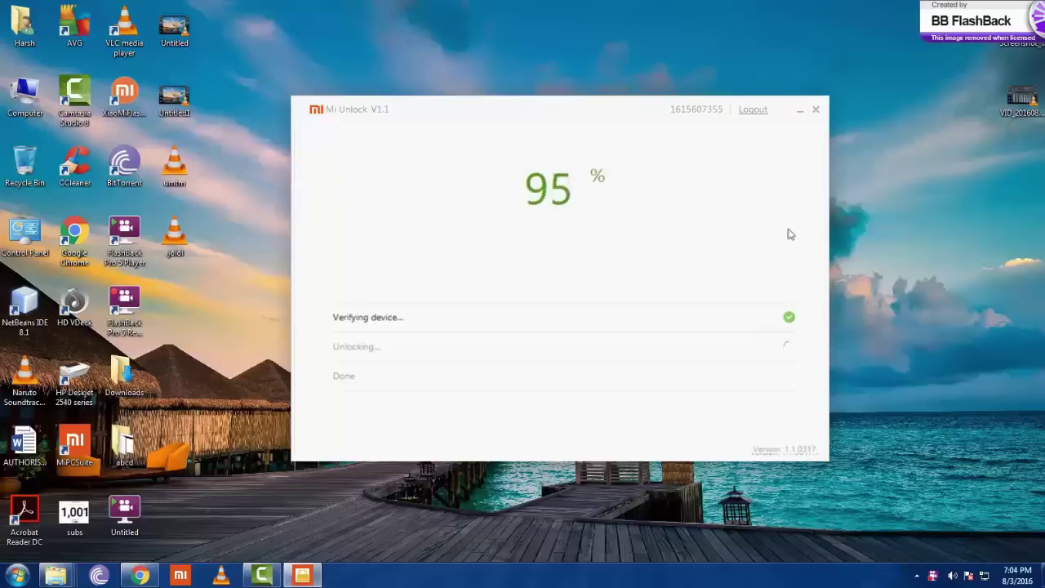
left_click(562, 217)
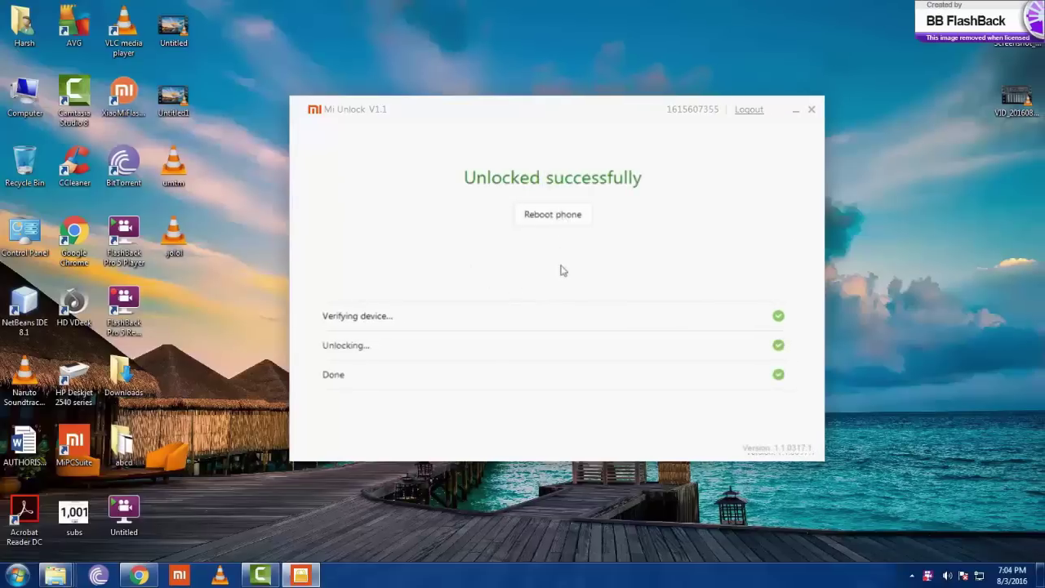